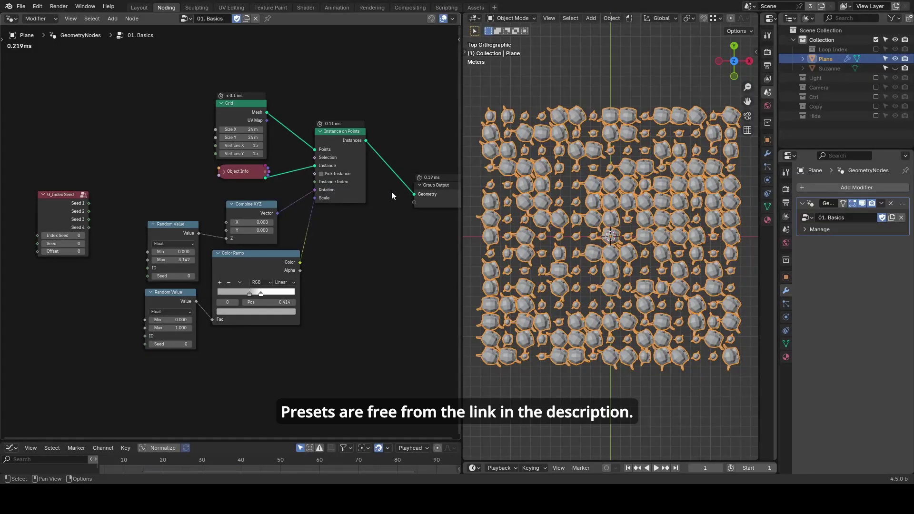
Step: Mark the sockets of the G_Index Seed node with annotation strokes, and erase the strokes
key("d")
left_click_drag(34, 202, 109, 202)
mouse_move(95, 207)
left_mouse_down()
mouse_move(121, 188)
mouse_move(119, 207)
left_mouse_up()
mouse_move(91, 224)
left_mouse_down()
mouse_move(117, 219)
mouse_move(129, 229)
left_mouse_up()
key("d")
mouse_move(146, 172)
right_mouse_down()
mouse_move(106, 166)
mouse_move(86, 216)
mouse_move(114, 223)
right_mouse_up()
Step: Expand the collapsed Object Info node and move it beside the Grid node, above the Random Value nodes
left_click(224, 173)
left_click_drag(241, 175, 166, 129)
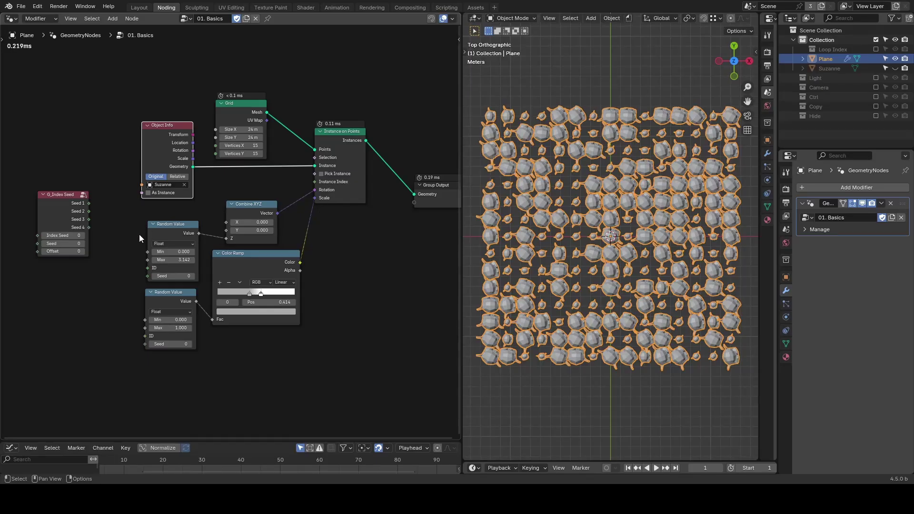
Step: Annotate a stroke across each Random Value node's output and arrows around the instance grid in the 3D viewport
left_click_drag(142, 237, 213, 232)
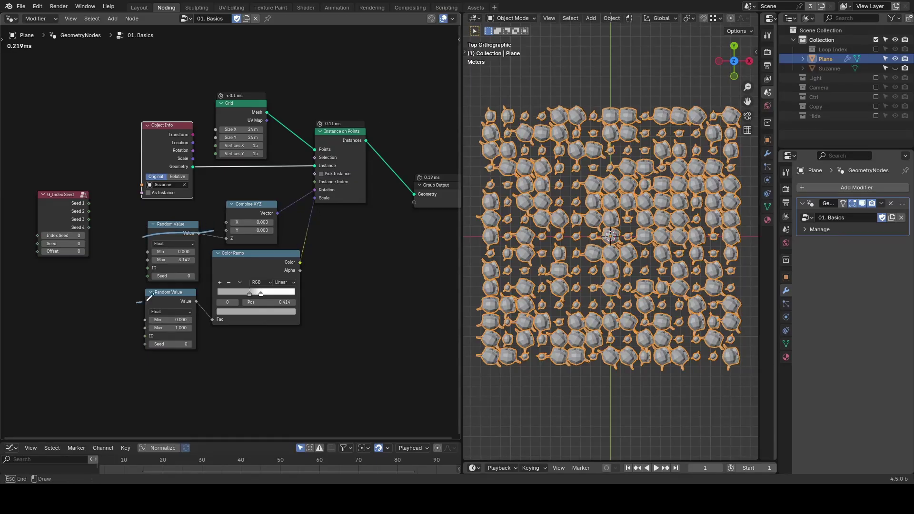
left_click_drag(137, 302, 197, 302)
scroll(651, 181, "down", 1)
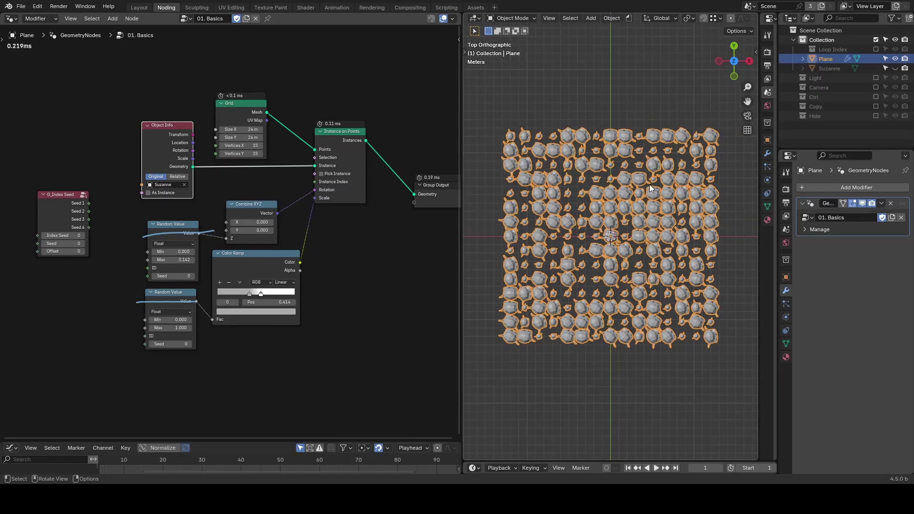
left_click_drag(558, 147, 607, 101)
mouse_move(585, 99)
left_mouse_down()
mouse_move(596, 93)
mouse_move(620, 119)
left_mouse_up()
key("Escape")
scroll(620, 297, "up", 1)
mouse_move(579, 304)
left_mouse_down()
mouse_move(655, 391)
mouse_move(665, 386)
mouse_move(604, 407)
left_mouse_up()
mouse_move(697, 367)
left_mouse_down()
mouse_move(733, 385)
mouse_move(737, 398)
mouse_move(716, 400)
left_mouse_up()
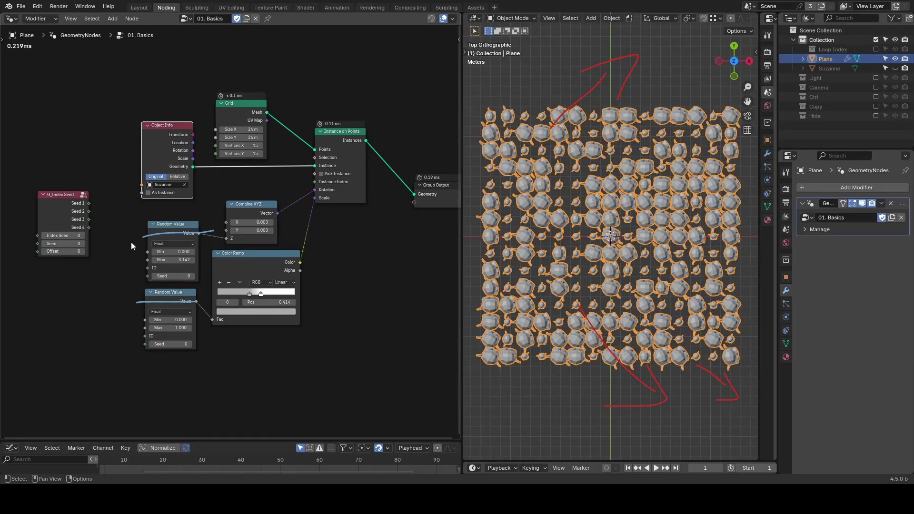
Step: Annotate a bracket between the two Random Value seeds, and set the lower node's Seed to 13
mouse_move(137, 269)
left_mouse_down()
mouse_move(124, 327)
mouse_move(135, 335)
mouse_move(115, 315)
mouse_move(131, 348)
left_mouse_up()
left_click_drag(163, 344, 190, 344)
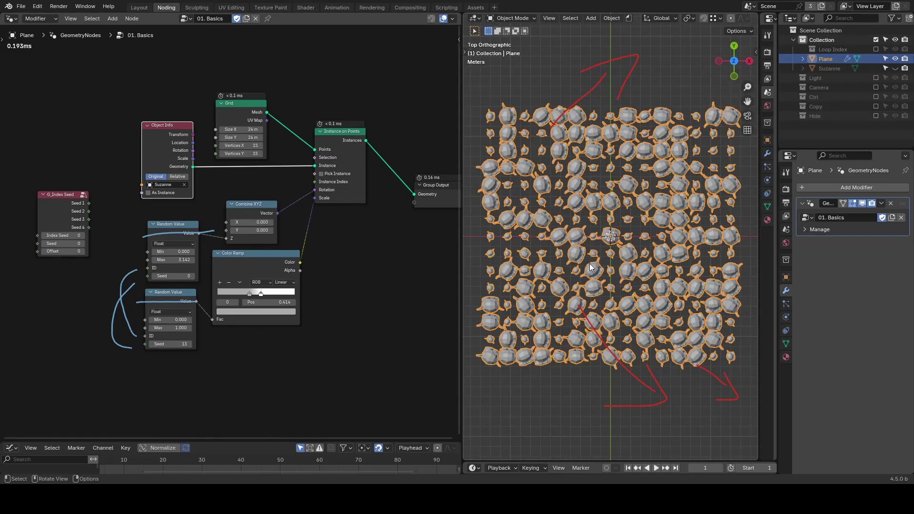
Step: Duplicate the lower Random Value node three times, placing the copies in a row beneath the node tree
left_click(184, 301)
key("shift+d")
left_click(256, 365)
key("shift+d")
left_click(349, 374)
key("shift+d")
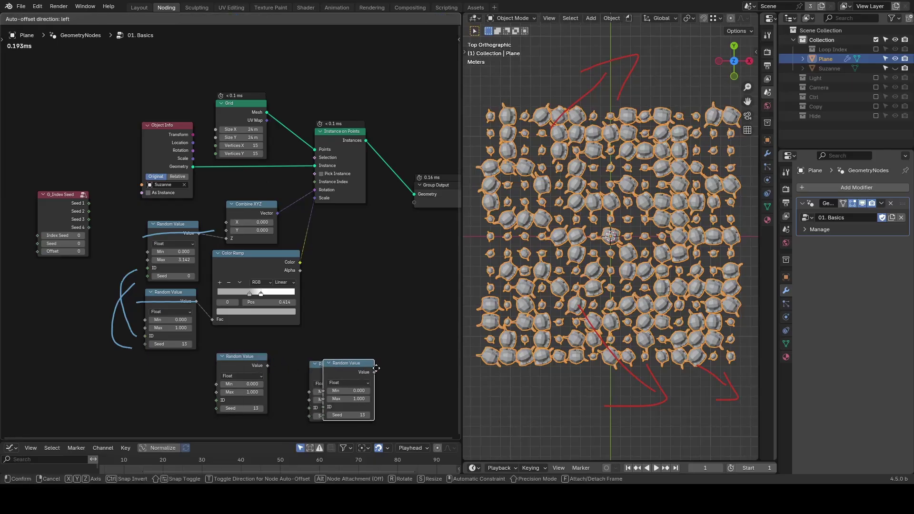
left_click(415, 361)
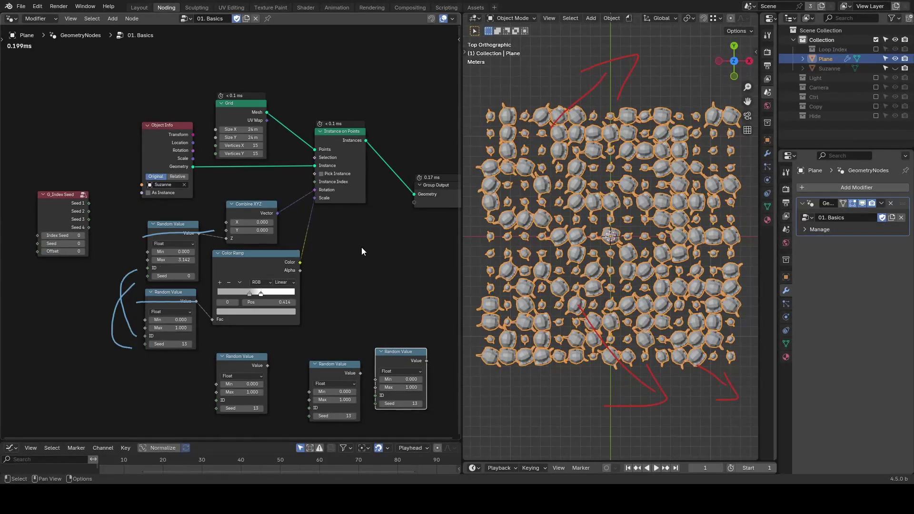
Step: Add an Integer node linked to the Seed input of the upper Random Value node
left_click_drag(147, 275, 66, 317)
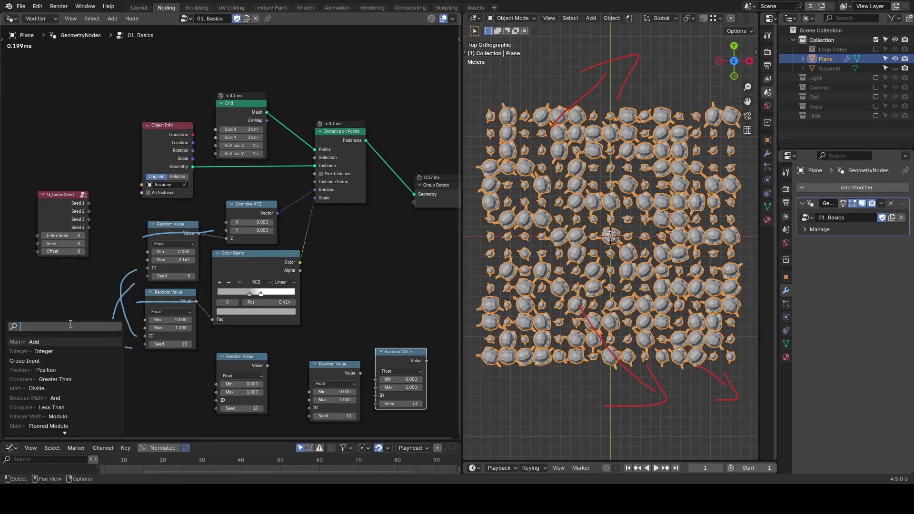
left_click(47, 334)
left_click(53, 340)
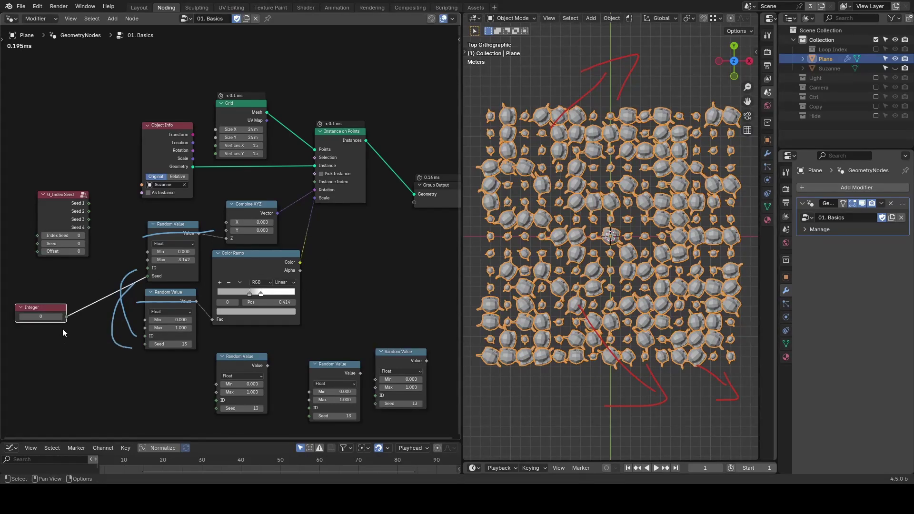
Step: Add a math Add node fed by the Integer node and connect its output to the second Random Value node's Seed
key("shift+a")
type("add")
key("Return")
left_click(106, 362)
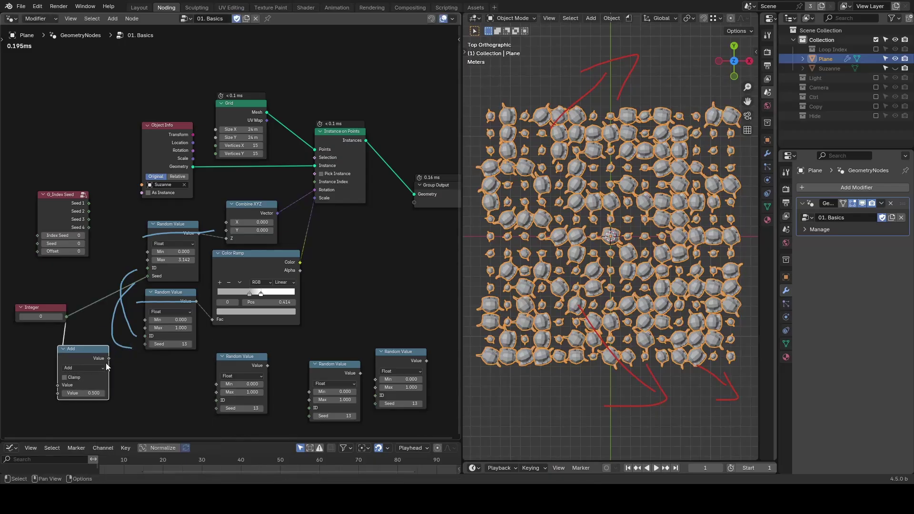
left_click_drag(108, 358, 145, 344)
Step: Duplicate the Add node with its Integer link, wire it to the first Random Value copy's Seed, and set its value to 46.4
key("ctrl+shift+d")
left_click(153, 397)
middle_click_drag(154, 396, 142, 352)
left_click_drag(152, 349, 203, 364)
left_click_drag(126, 383, 145, 383)
Step: Duplicate the Add node again with its link, wire it to the second Random Value copy's Seed, and set its value to 86.6
key("ctrl+shift+d")
left_click(221, 403)
left_click_drag(223, 391, 299, 374)
left_click_drag(194, 428, 210, 428)
Step: Raise the Integer node's value to 4 to vary all connected seeds
middle_click_drag(189, 411, 229, 398)
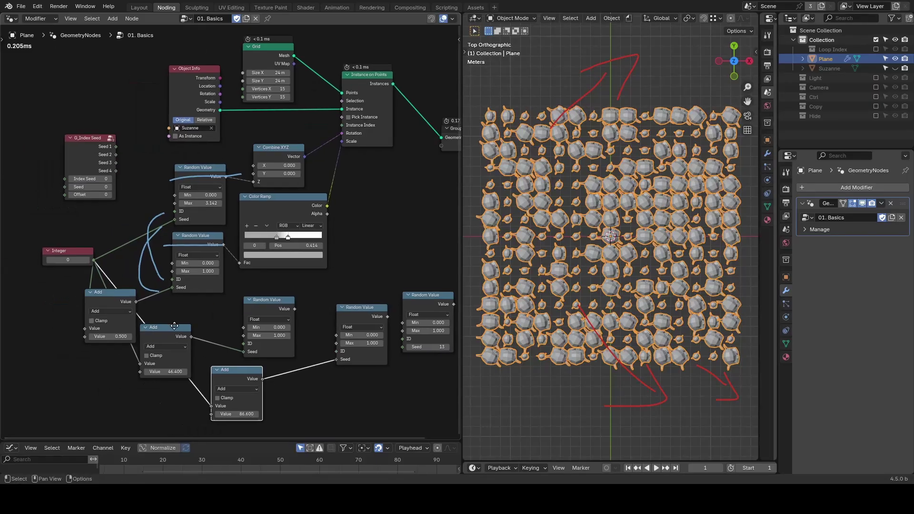
left_click(88, 260)
left_click(88, 260)
left_click(88, 260)
left_click(88, 260)
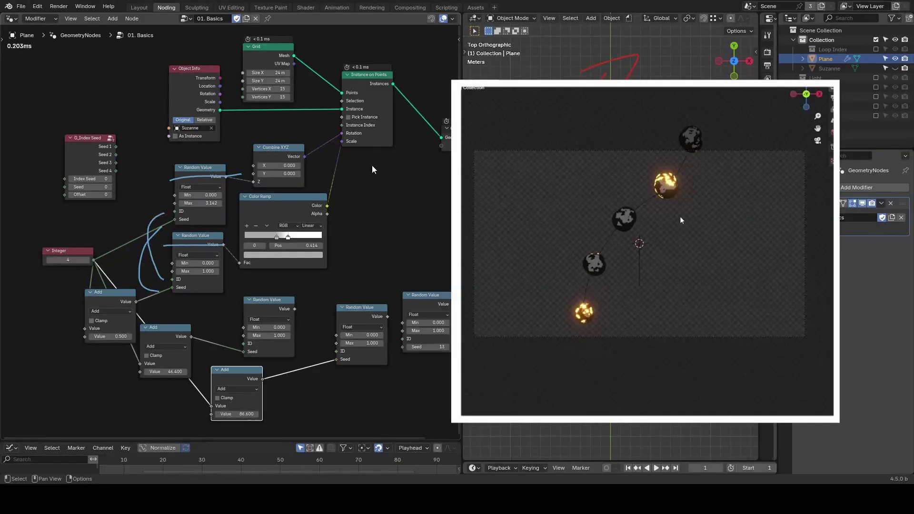
Step: Switch to the 02. Global Seed node tree and view its object from the front in the 3D viewport
left_click(185, 18)
left_click(214, 43)
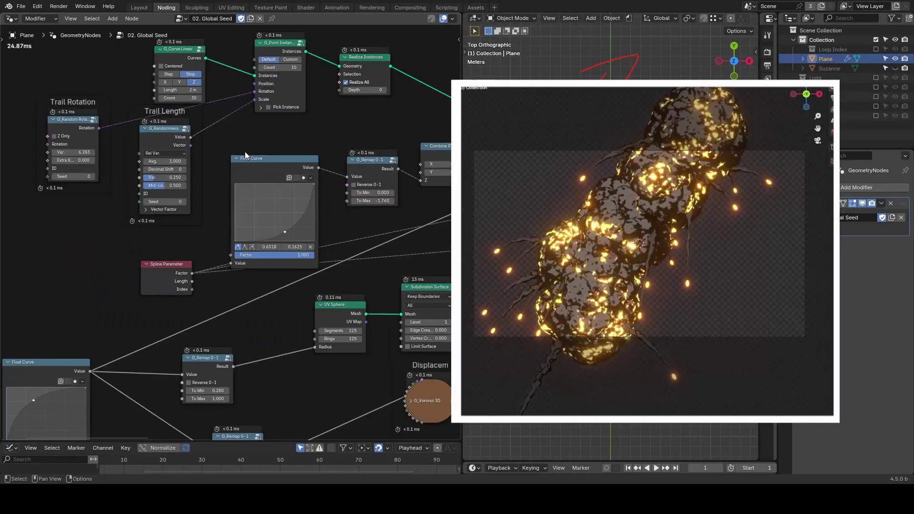
left_click(734, 76)
mouse_move(571, 228)
right_mouse_down()
mouse_move(510, 212)
mouse_move(737, 210)
mouse_move(705, 234)
right_mouse_up()
scroll(651, 268, "up", 2)
Step: Set the Trail Rotation node's Var. to 4.153 and the Trail Length node's Avg. to 1.200
middle_click_drag(99, 253, 181, 264)
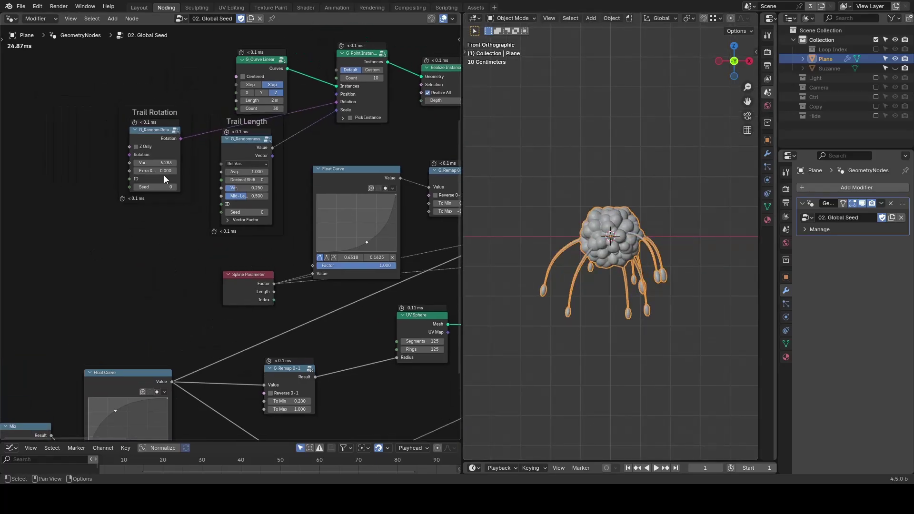
left_click_drag(156, 163, 139, 162)
mouse_move(247, 172)
left_mouse_down()
mouse_move(281, 172)
mouse_move(254, 172)
left_mouse_up()
Step: Set the first displacement Voronoi node's Seed to 27 and raise the second displacement Voronoi node's Seed
middle_click_drag(307, 320, 192, 215)
scroll(186, 212, "down", 3)
scroll(231, 235, "down", 1)
left_click(335, 285)
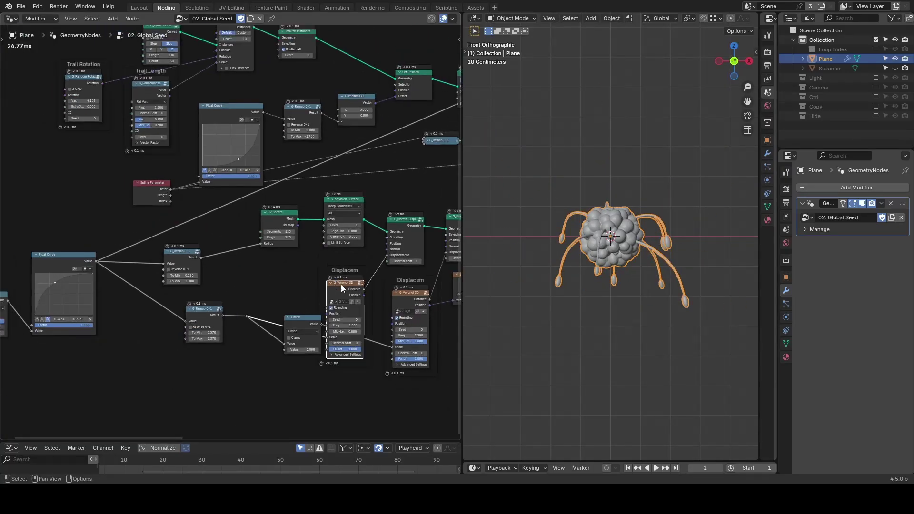
left_click_drag(352, 303, 376, 303)
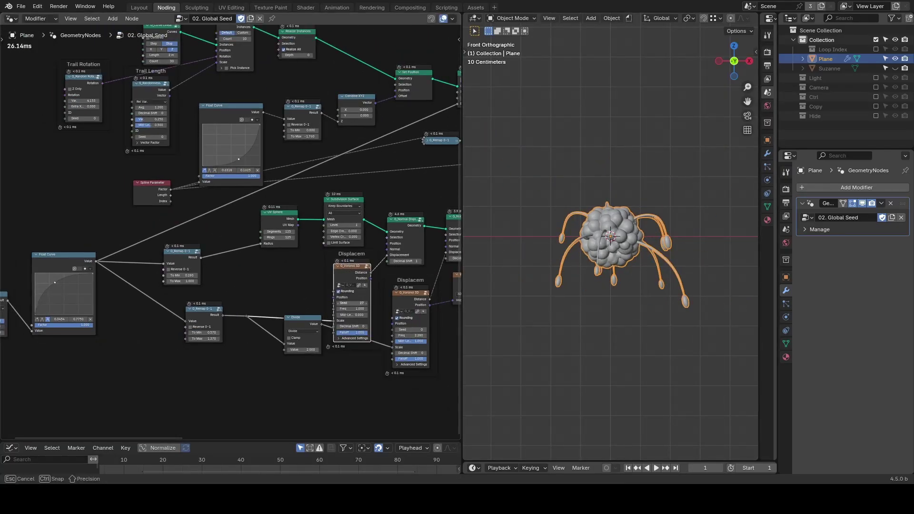
middle_click_drag(407, 331, 216, 328)
left_click_drag(217, 327, 239, 327)
Step: Raise the Seed of the G_Randomness node that feeds the upper instancing node
middle_click_drag(312, 237, 176, 304)
scroll(235, 234, "down", 3)
left_click_drag(302, 119, 321, 119)
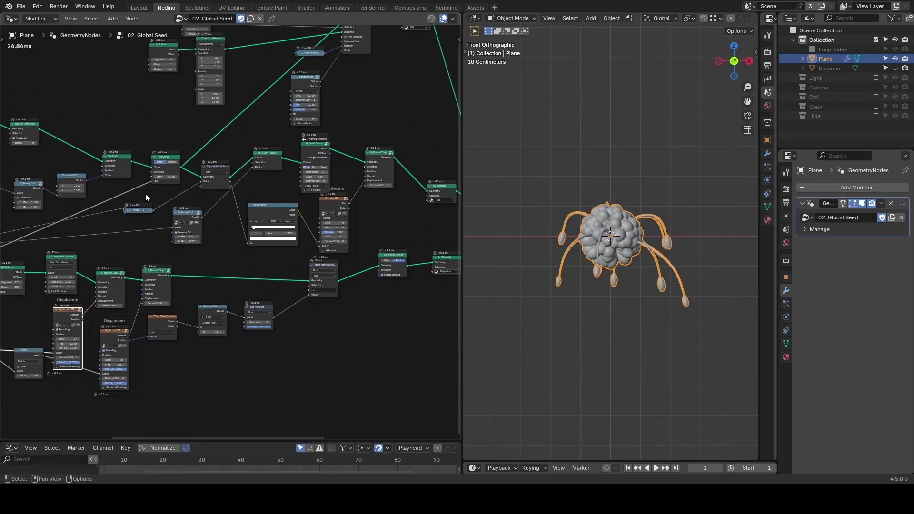
Step: Add a G_Index Seed node in the empty space before the Trail Rotation node
middle_click_drag(45, 232, 323, 238)
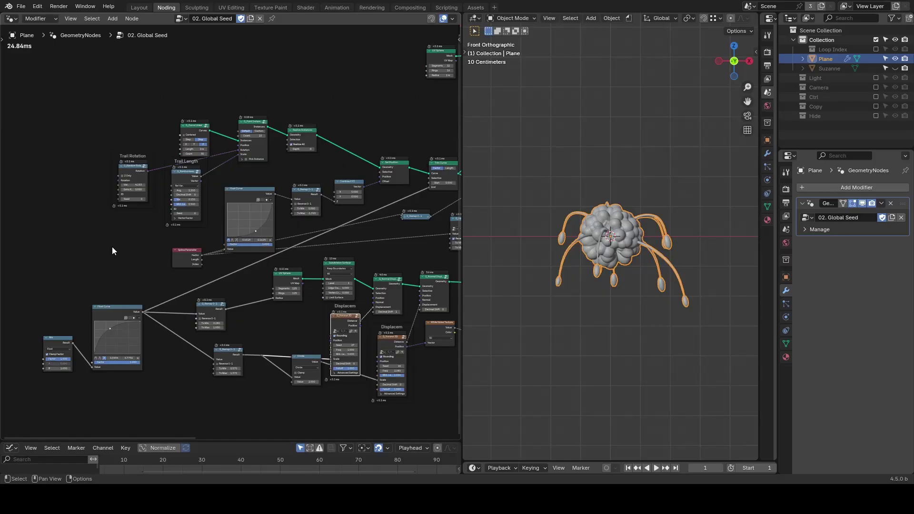
middle_click_drag(112, 246, 193, 245)
scroll(193, 245, "up", 3)
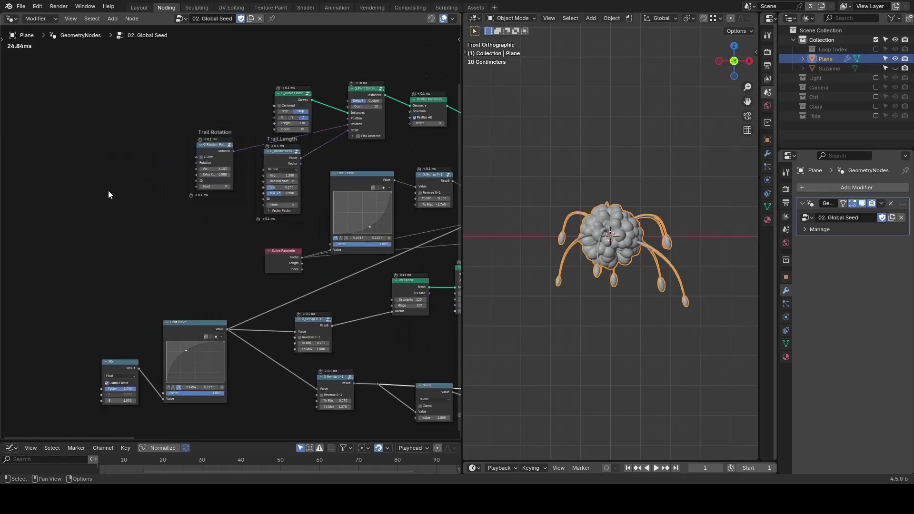
key("shift+a")
left_click(108, 191)
type("index")
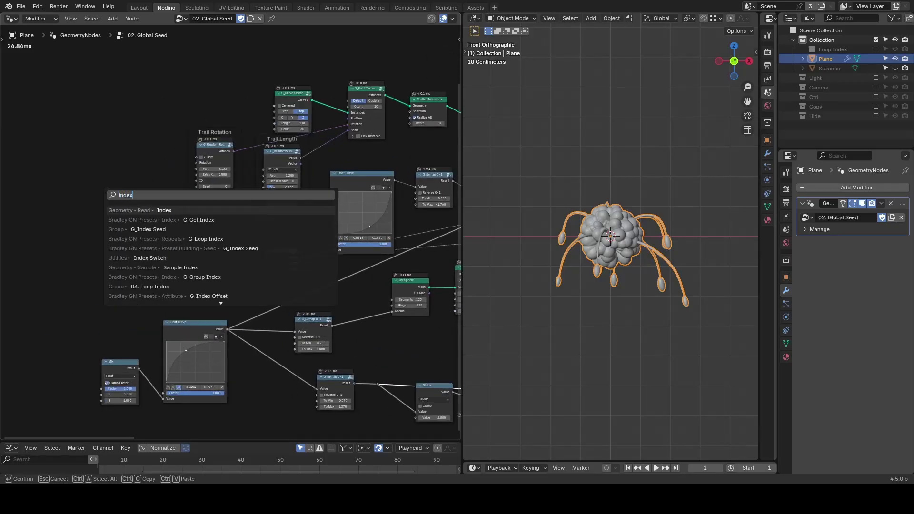
type(" seed")
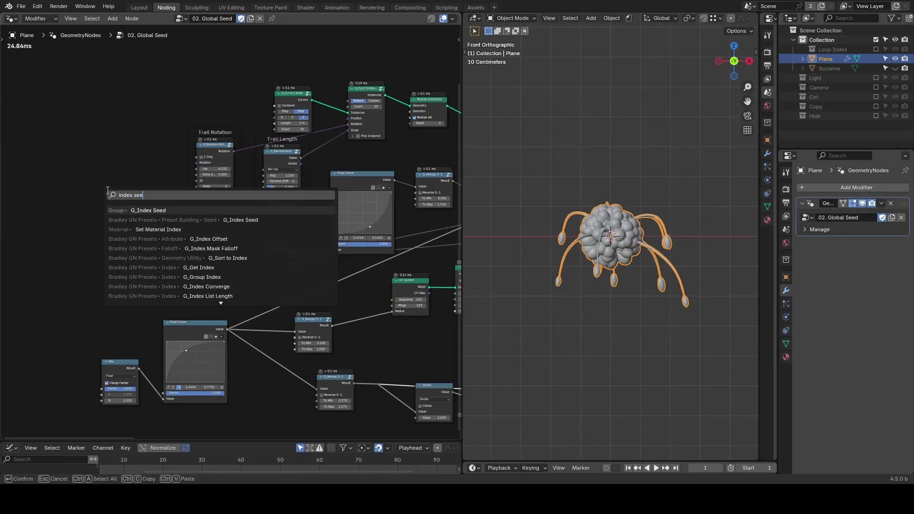
key("Return")
left_click(108, 191)
Step: Connect Seed 1 to the Trail Rotation node's Seed and Seed 2 to the Trail Length node's Seed
scroll(119, 242, "up", 5)
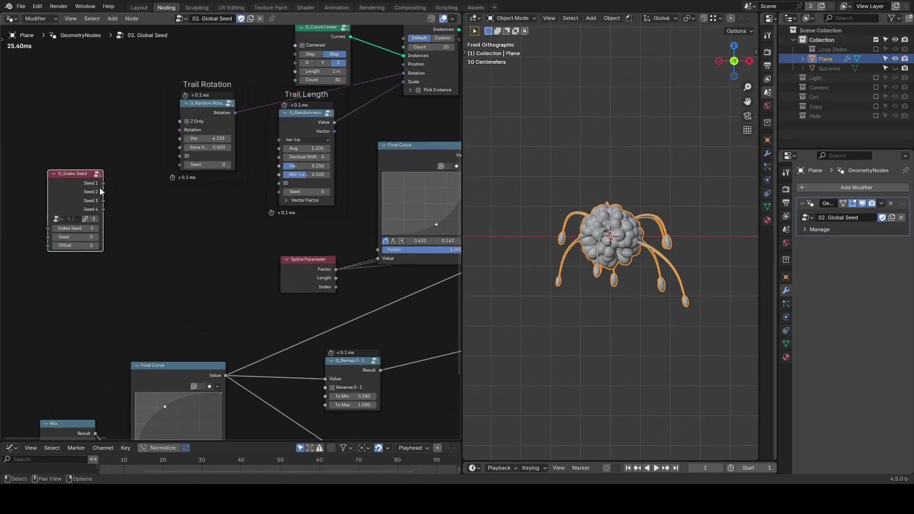
left_click_drag(103, 183, 180, 165)
left_click_drag(103, 191, 279, 191)
Step: Connect Seed 3 of the G_Index Seed node to the first displacement Voronoi node's Seed
scroll(229, 228, "down", 2)
middle_click_drag(209, 272, 101, 213)
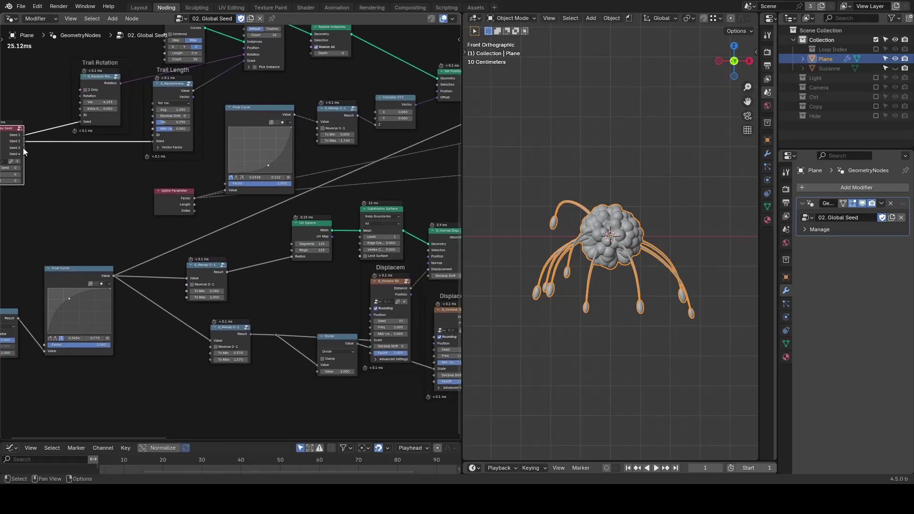
left_click_drag(23, 147, 370, 323)
Step: Add a Group Input node linked to the Index Seed input of the G_Index Seed node, exposing it in the modifier
scroll(323, 328, "down", 4)
middle_click_drag(118, 221, 233, 232)
scroll(210, 224, "up", 7)
middle_click_drag(166, 216, 242, 273)
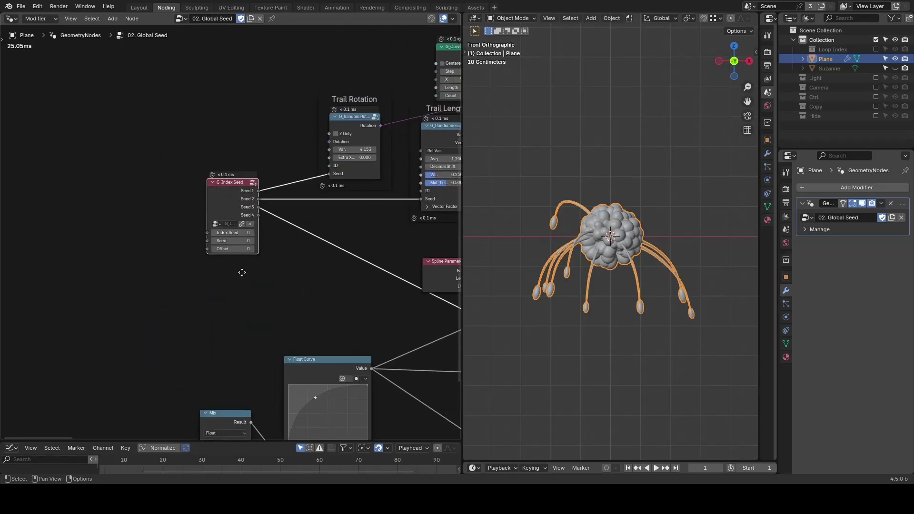
scroll(242, 272, "up", 2)
left_click_drag(198, 233, 125, 233)
type("group")
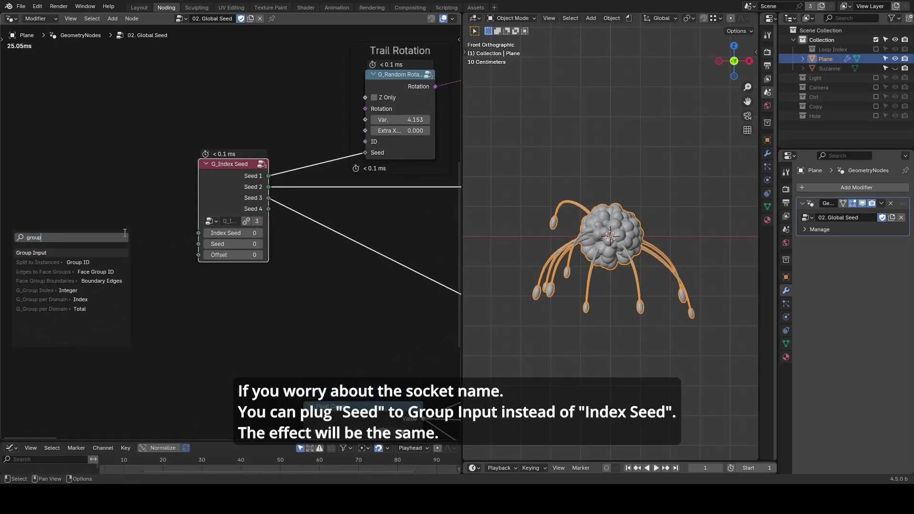
key("Return")
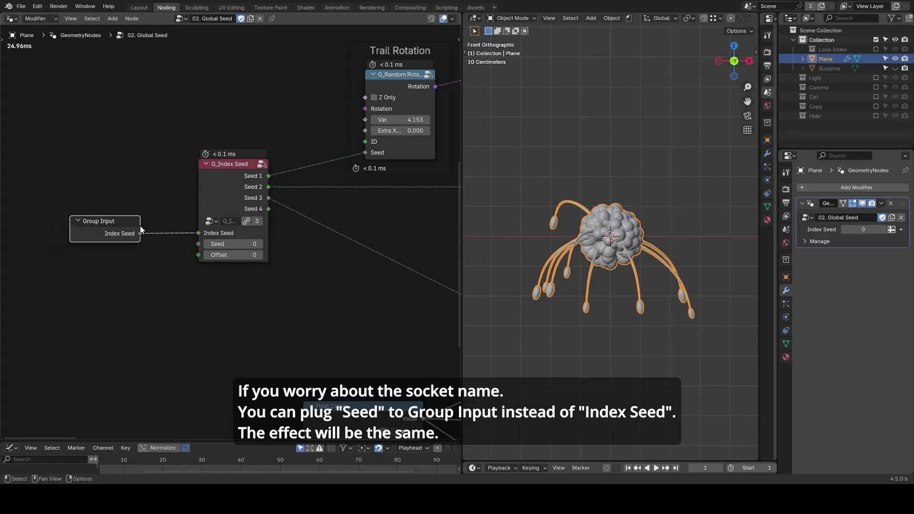
left_click(140, 233)
Step: Increase the modifier's Index Seed stepwise to 10 to produce new variations of the object
left_click(884, 230)
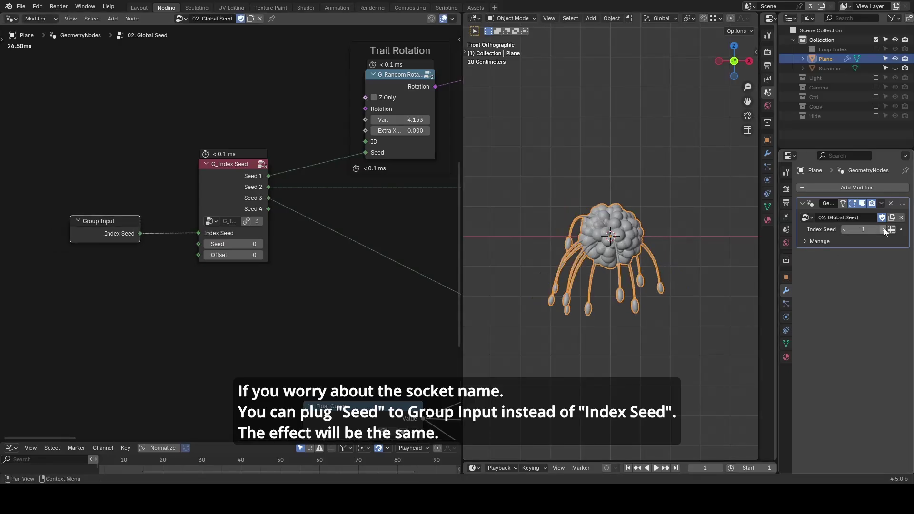
left_click(885, 229)
left_click(885, 229)
left_click(885, 230)
left_click(885, 229)
left_click(885, 229)
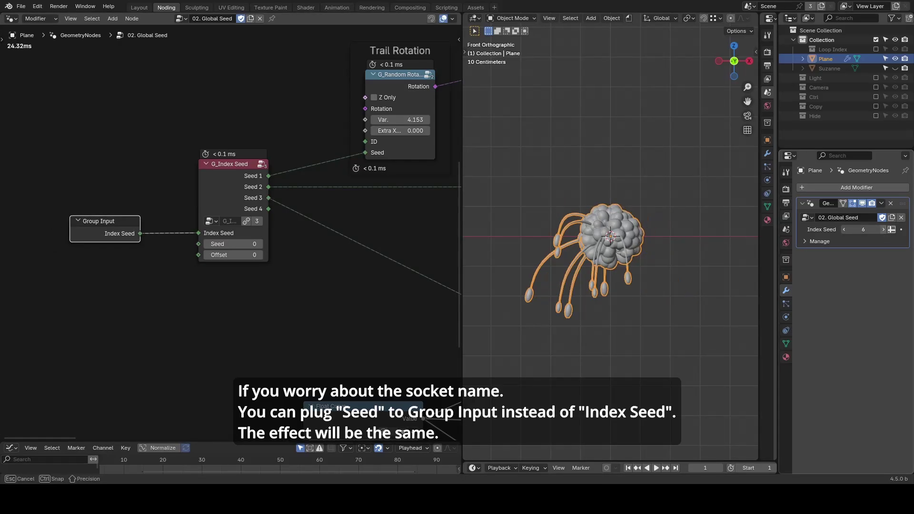
left_click(885, 230)
left_click(885, 229)
left_click(885, 229)
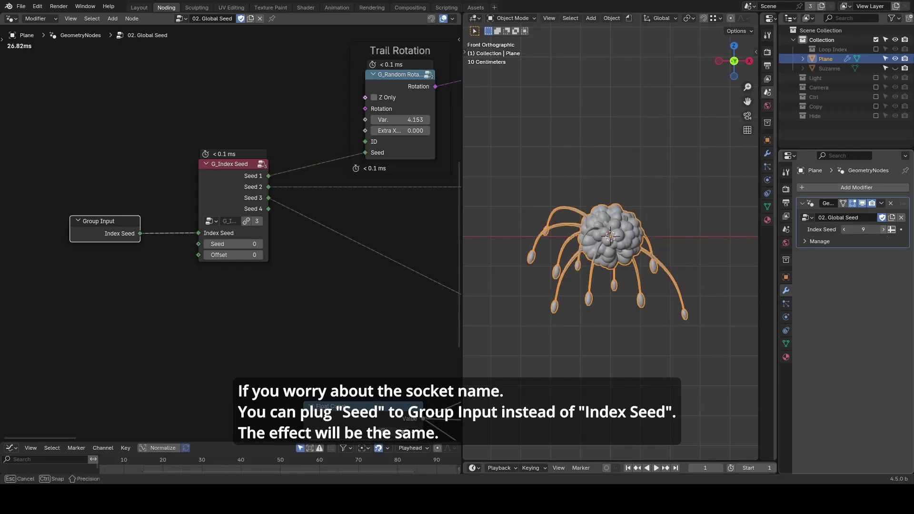
left_click(884, 229)
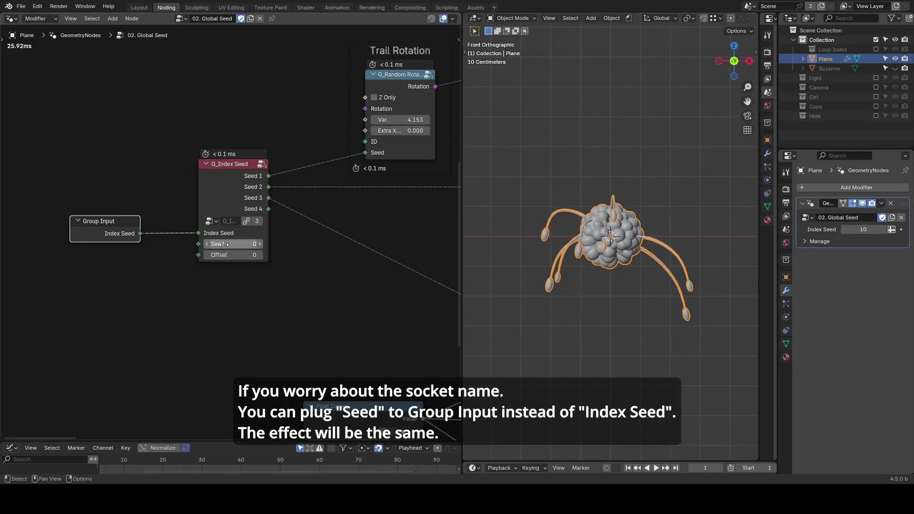
Step: Set Seed to 43 and Offset to 44 on the G_Index Seed node
left_click_drag(230, 244, 246, 255)
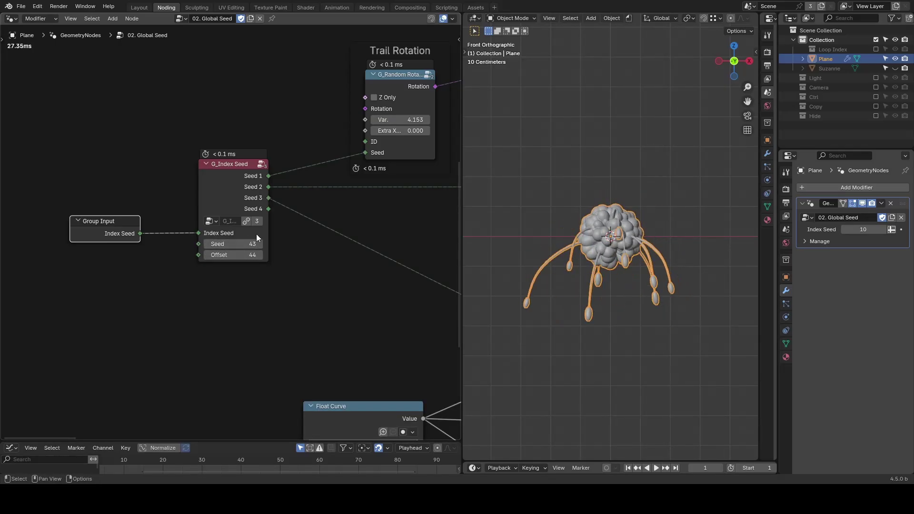
middle_click_drag(335, 230, 264, 230)
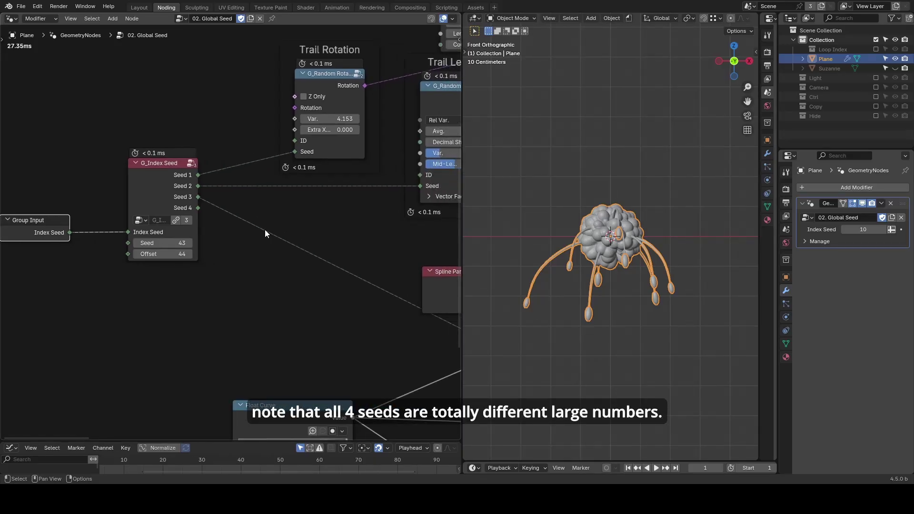
scroll(264, 229, "down", 1)
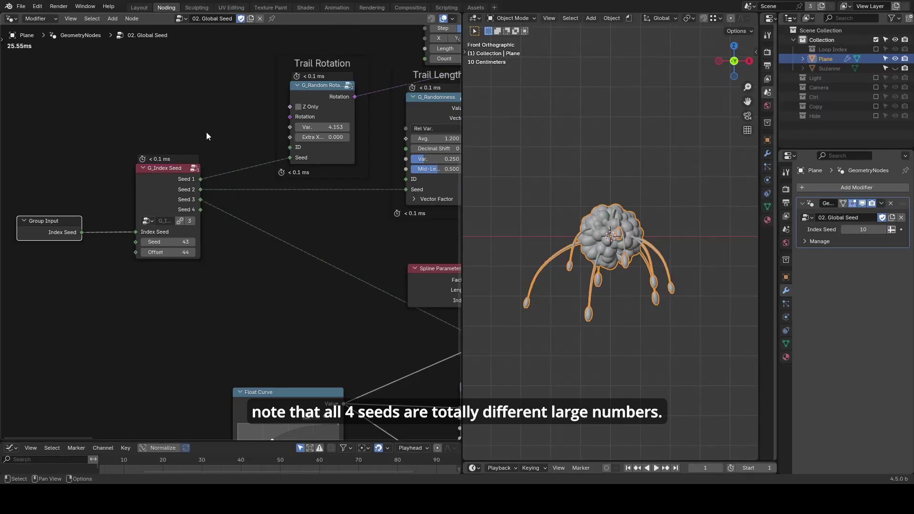
Step: Add a Repeat zone in the empty area above the G_Index Seed node
middle_click_drag(207, 133, 251, 234)
key("shift+a")
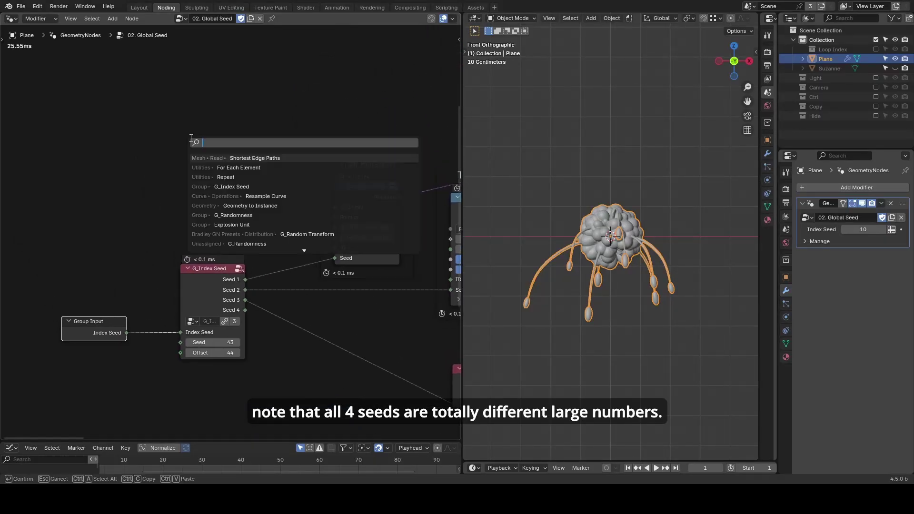
type("repeat")
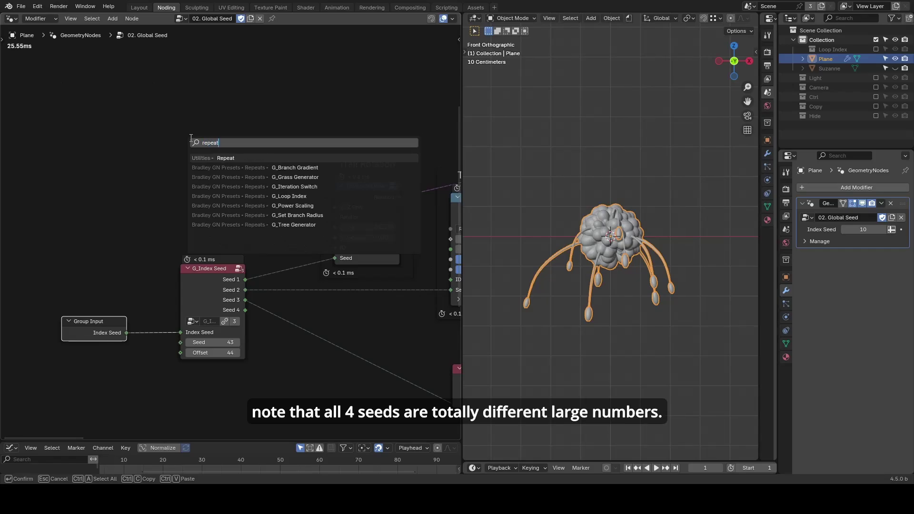
key("Return")
left_click(170, 90)
Step: Add a For Each Element zone below the Repeat zone and underline the zones' Iteration and Index outputs with annotations
key("shift+a")
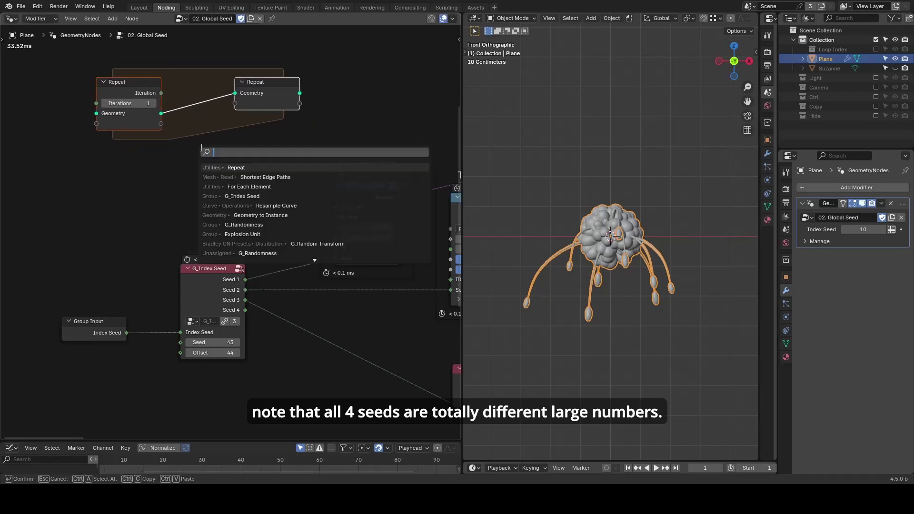
type("for each")
key("Return")
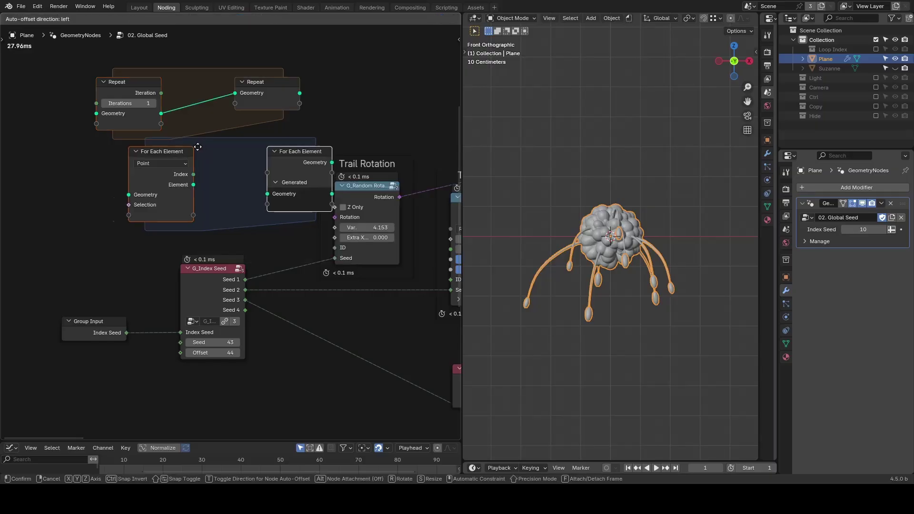
left_click(158, 163)
left_click_drag(128, 95, 179, 95)
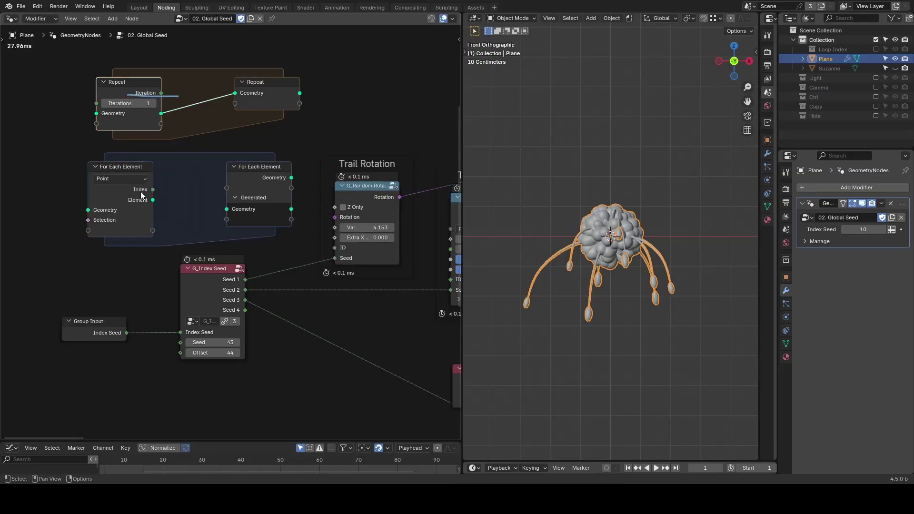
left_click_drag(118, 196, 178, 192)
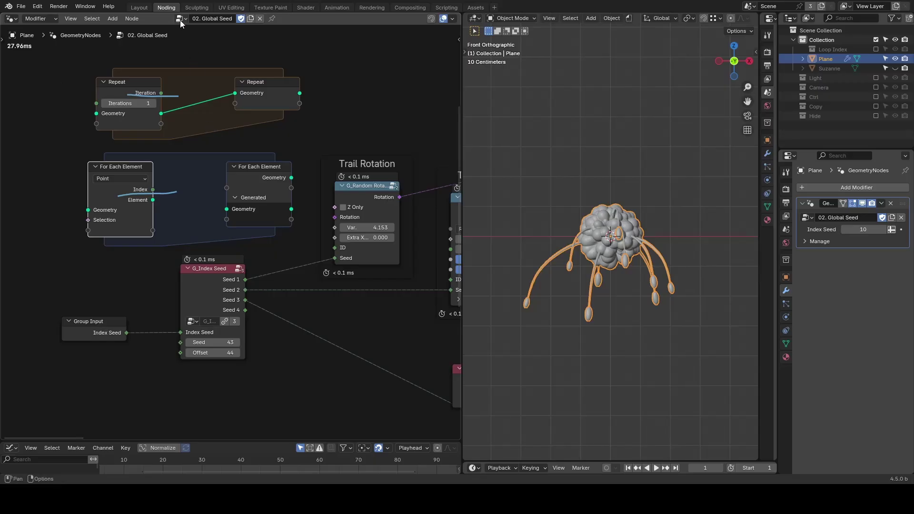
Step: Hide the Plane object, enable the Loop Index collection and make the Loop Index object active
left_click(896, 59)
left_click(876, 49)
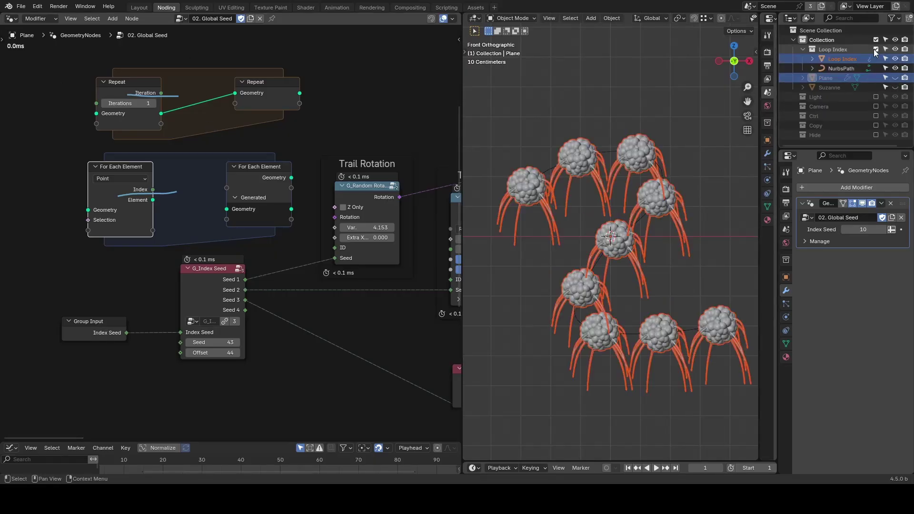
left_click(847, 59)
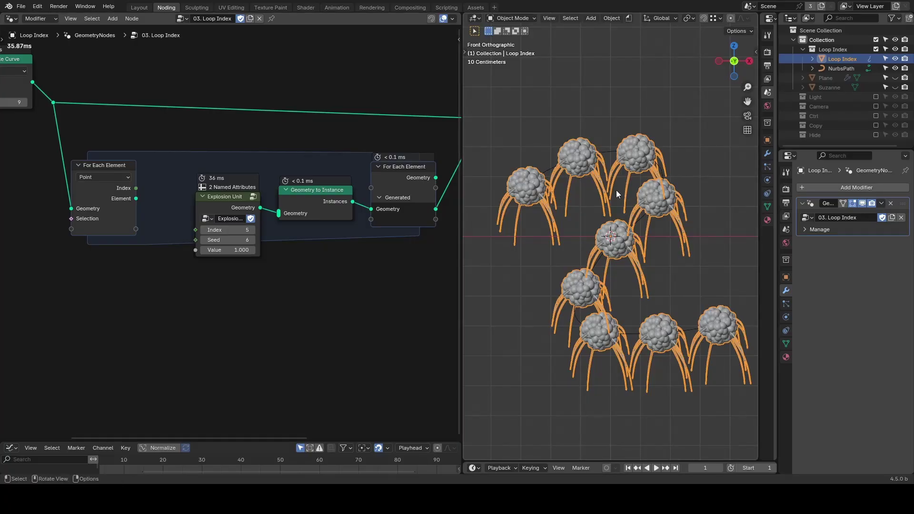
Step: Annotate the Loop Index node tree by circling the Explosion Unit node and underlining the Object Info and Resample Curve nodes
scroll(616, 189, "down", 2)
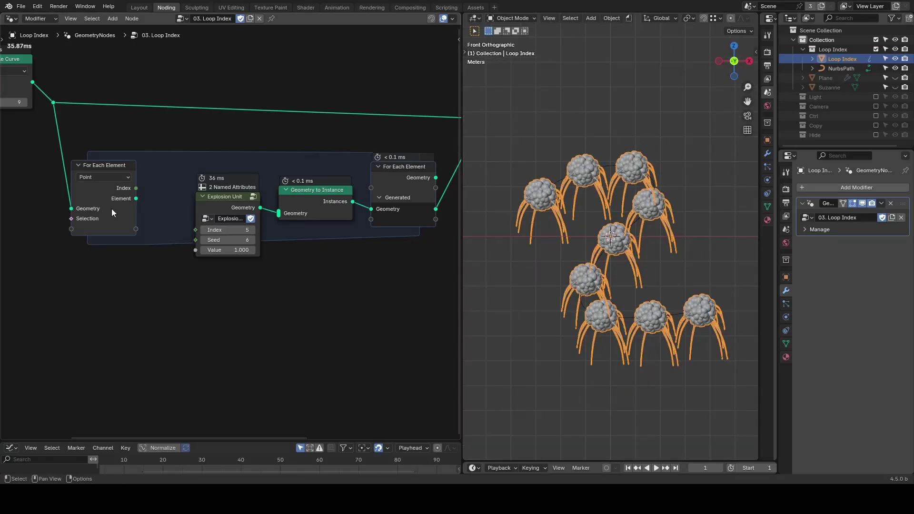
scroll(119, 209, "down", 1)
mouse_move(208, 191)
left_mouse_down()
mouse_move(232, 220)
mouse_move(215, 189)
left_mouse_up()
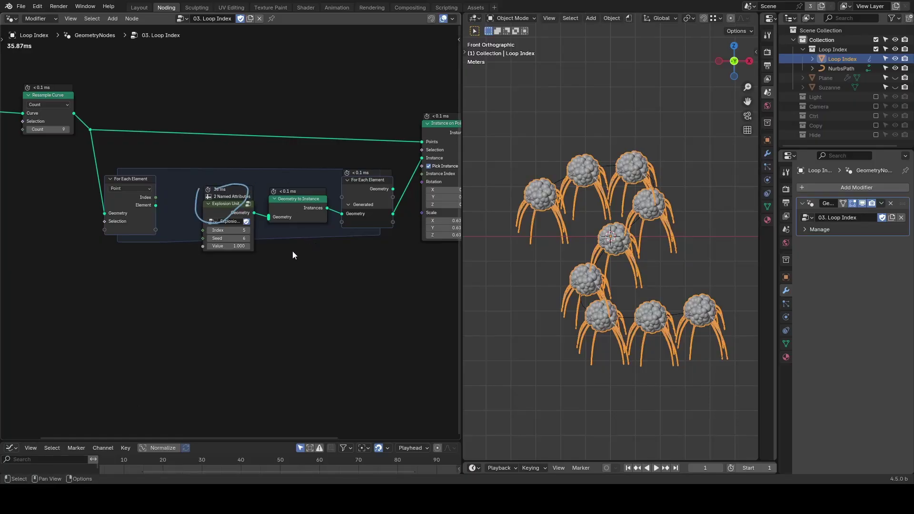
scroll(298, 251, "down", 2)
scroll(118, 175, "down", 1)
middle_click_drag(119, 174, 147, 178)
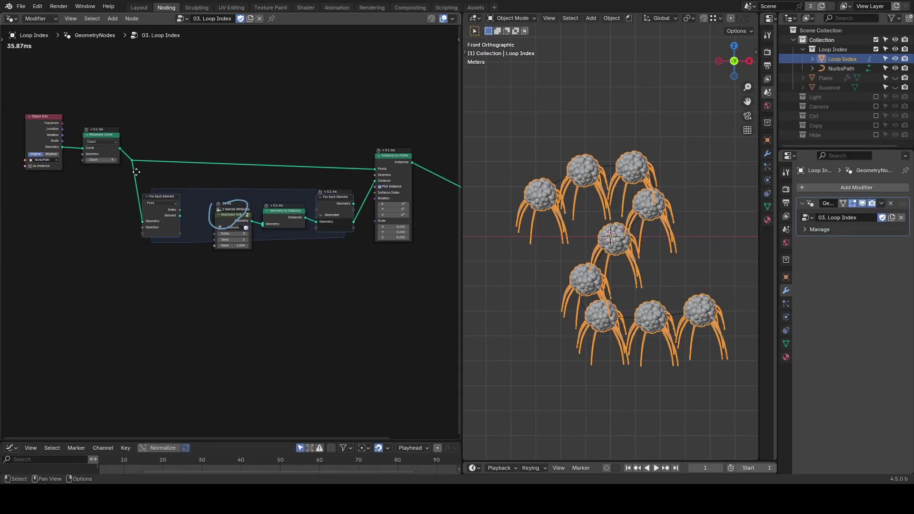
scroll(83, 191, "up", 2)
left_click_drag(25, 165, 86, 154)
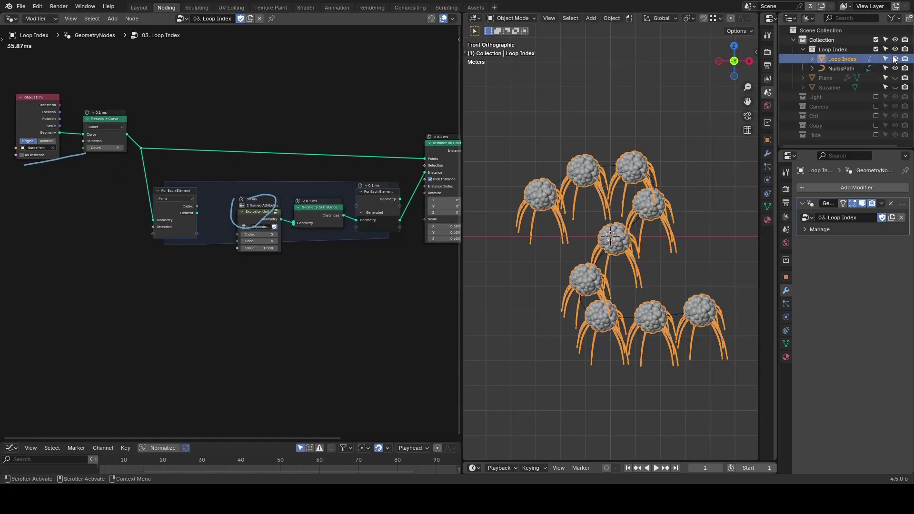
Step: Temporarily hide the Loop Index object to trace the NurbsPath curve with an annotation, erasing the stroke before showing the object again
key("h")
mouse_move(519, 202)
left_mouse_down()
mouse_move(598, 160)
mouse_move(710, 305)
left_mouse_up()
mouse_move(711, 305)
right_mouse_down()
mouse_move(657, 163)
mouse_move(537, 255)
mouse_move(573, 306)
mouse_move(744, 295)
mouse_move(633, 335)
right_mouse_up()
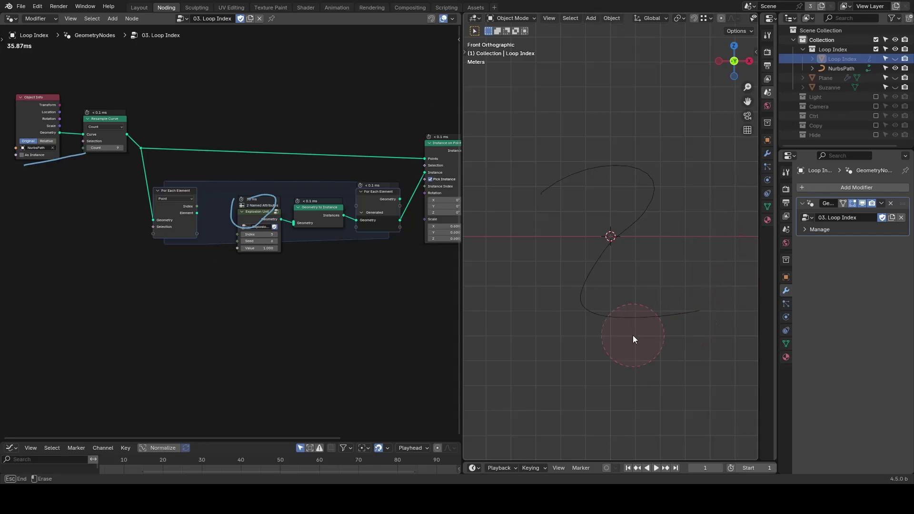
left_click(895, 59)
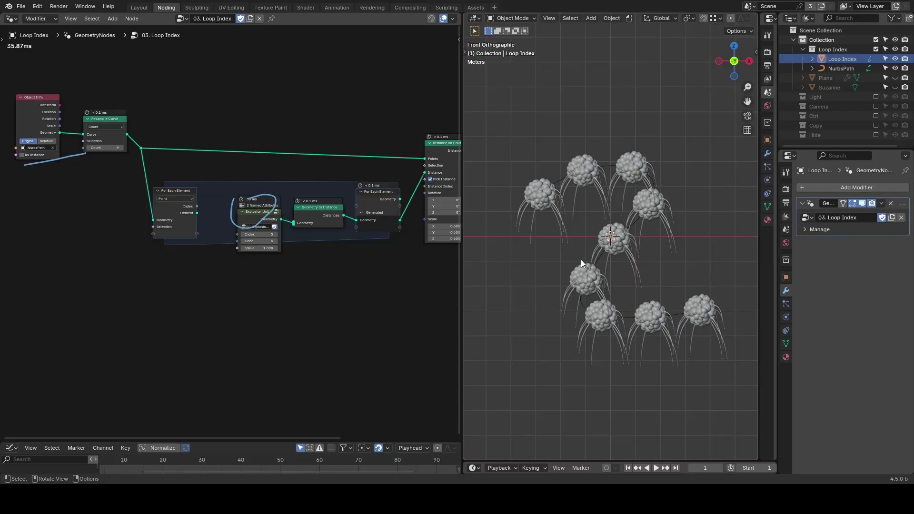
Step: Replace the circle annotation on the Explosion Unit node with underlines at its Index and Seed inputs, and set Seed to 22
middle_click_drag(248, 261, 215, 253)
scroll(216, 253, "up", 2)
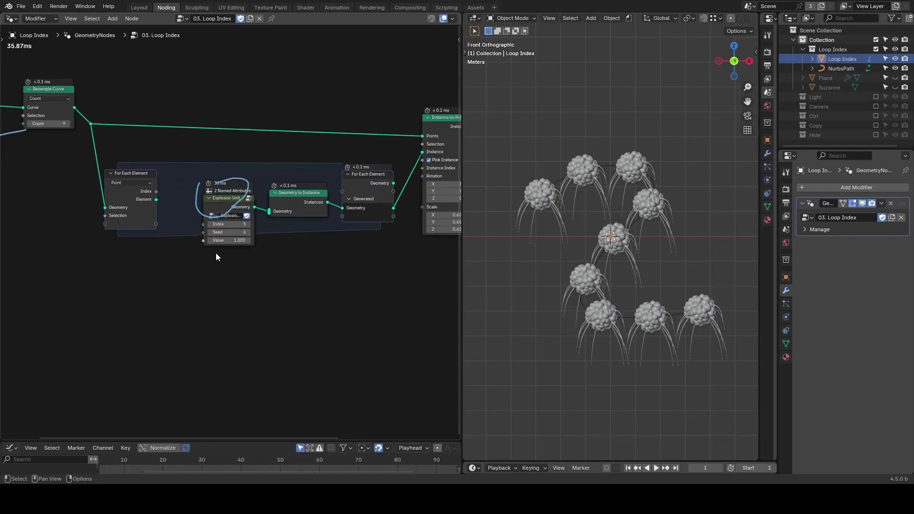
scroll(215, 257, "up", 2)
right_click_drag(226, 145, 217, 176)
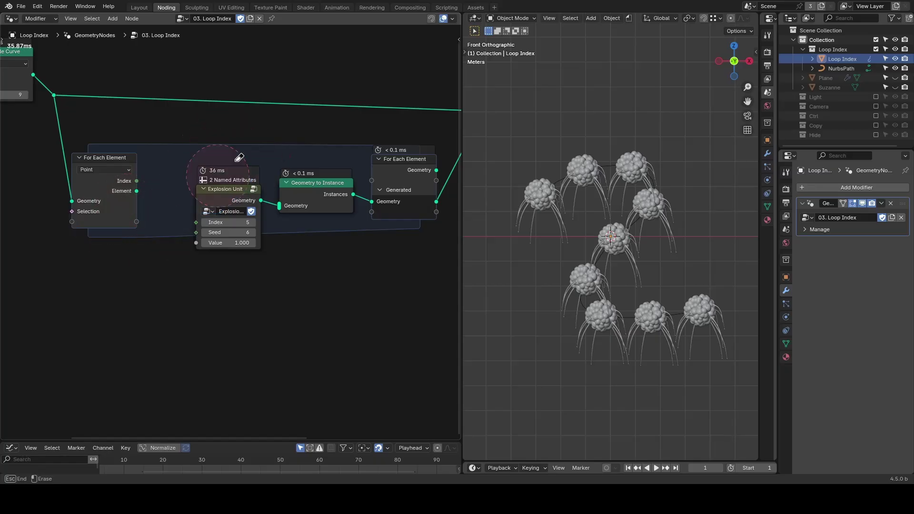
scroll(199, 233, "up", 1)
left_click_drag(185, 227, 247, 232)
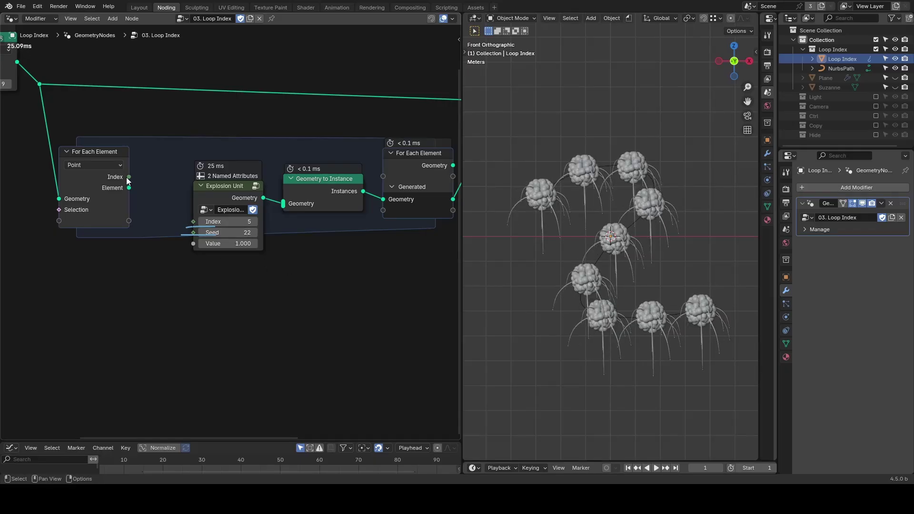
Step: Connect the For Each Element zone's Index output to the Explosion Unit node's Index input
left_click_drag(129, 177, 175, 206)
left_click_drag(191, 219, 193, 221)
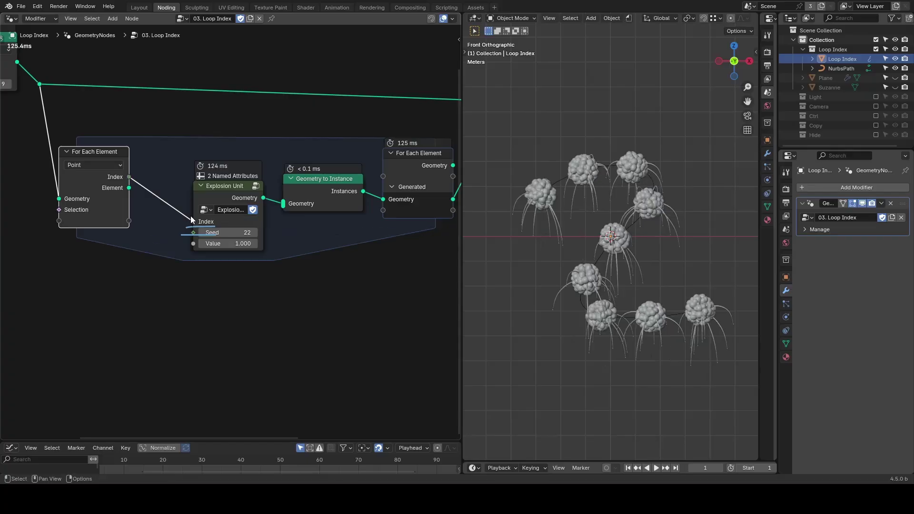
Step: Enter the Explosion Unit group to mark its G_Index Seed and random rotation nodes with annotations, and return to the parent tree
left_click(213, 187)
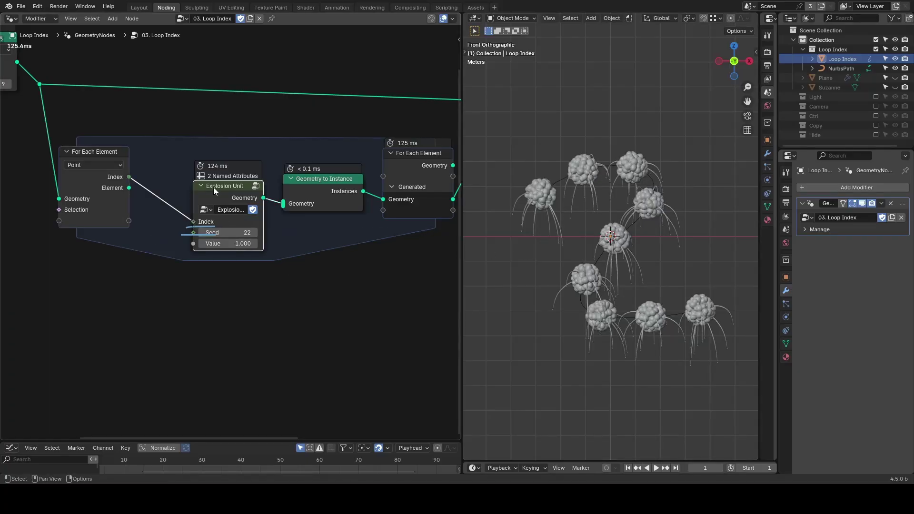
key("Tab")
scroll(213, 187, "down", 5)
middle_click_drag(109, 230, 211, 184)
mouse_move(140, 199)
left_mouse_down()
mouse_move(202, 204)
mouse_move(129, 210)
left_mouse_up()
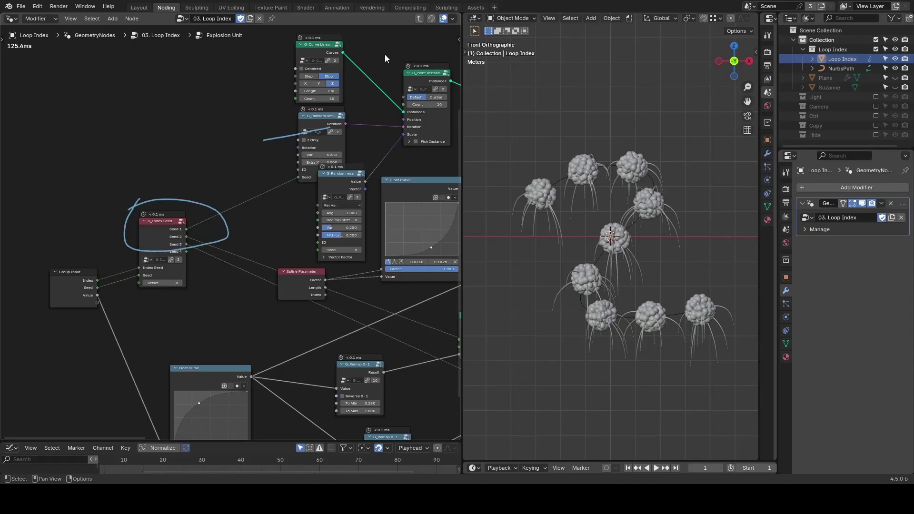
left_click(419, 18)
scroll(617, 205, "up", 2)
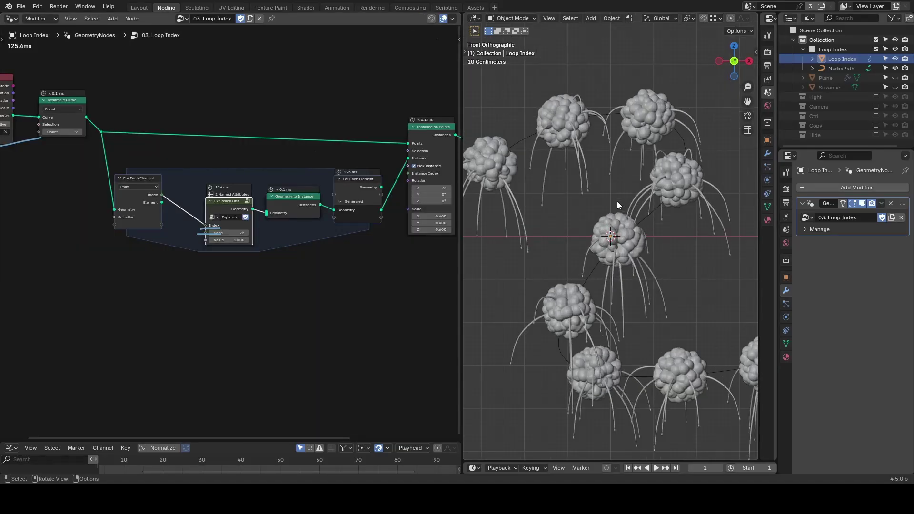
Step: Mute the Index link into the Explosion Unit node to compare the instances, and unmute it again
right_click_drag(180, 185, 181, 236, "ctrl+alt")
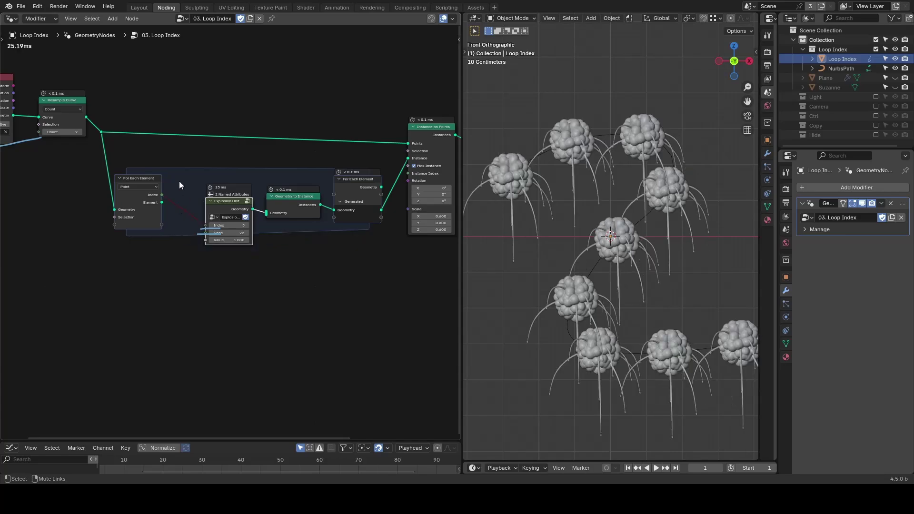
right_click_drag(179, 172, 171, 250, "ctrl+alt")
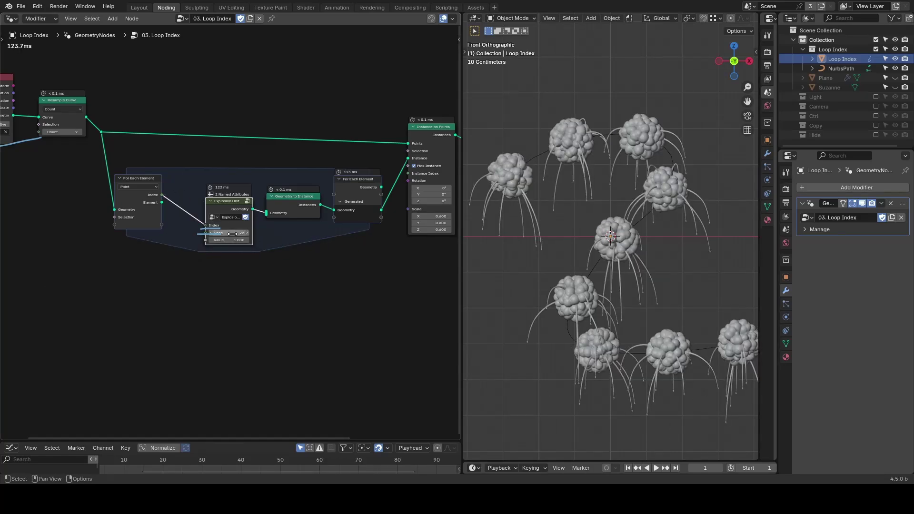
Step: Increase the Explosion Unit node's Seed stepwise to produce new variations of all instances along the curve
left_click_drag(250, 236, 251, 233)
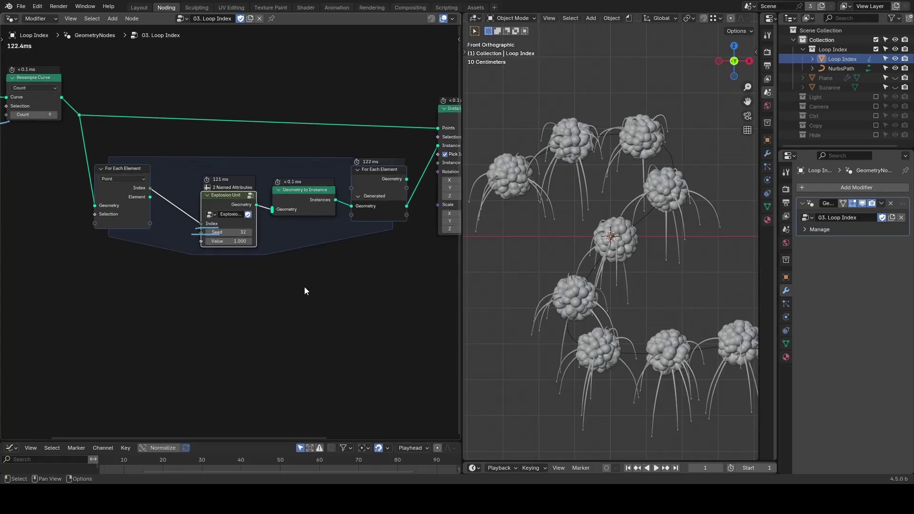
middle_click_drag(317, 292, 285, 294)
scroll(286, 295, "down", 2)
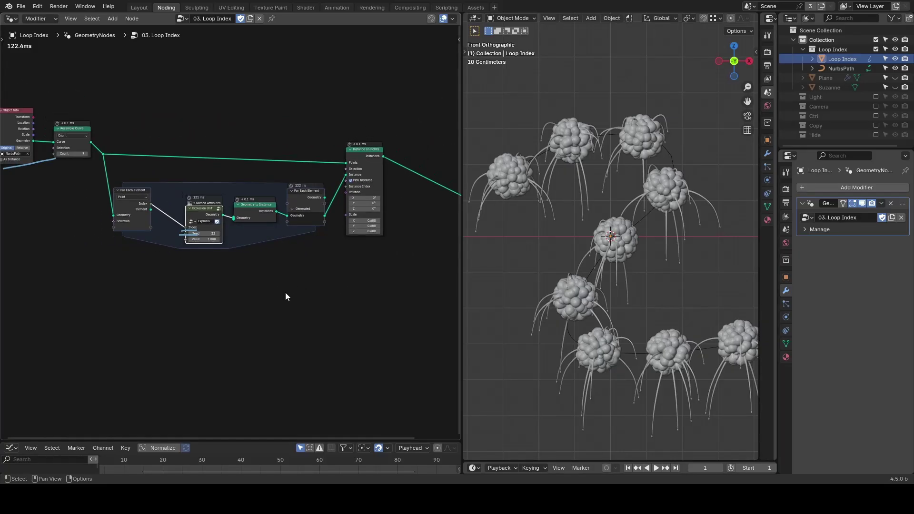